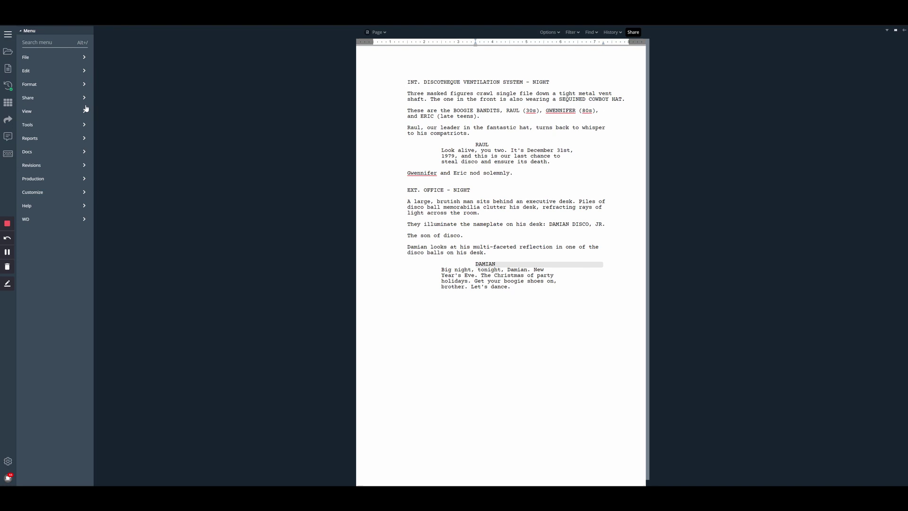
Step: Open the Tagger panel from the Tools menu
left_click(55, 126)
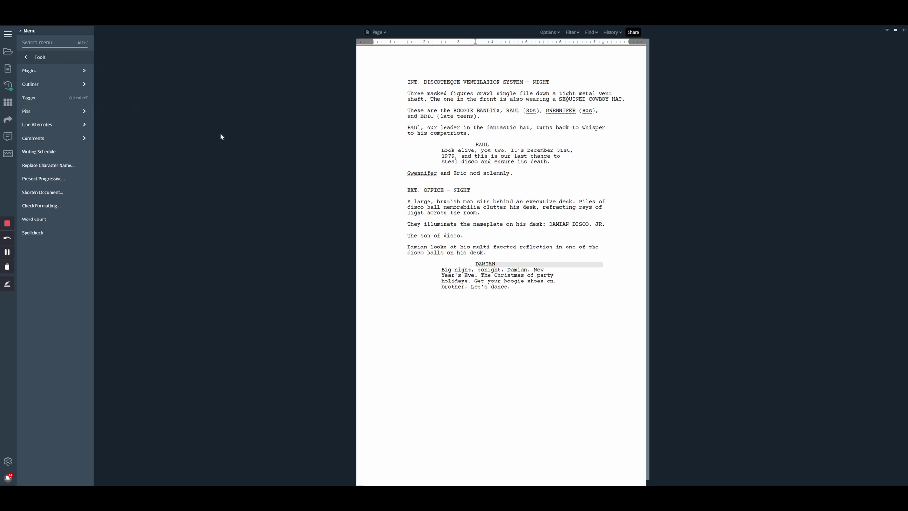
key("ctrl+alt+t")
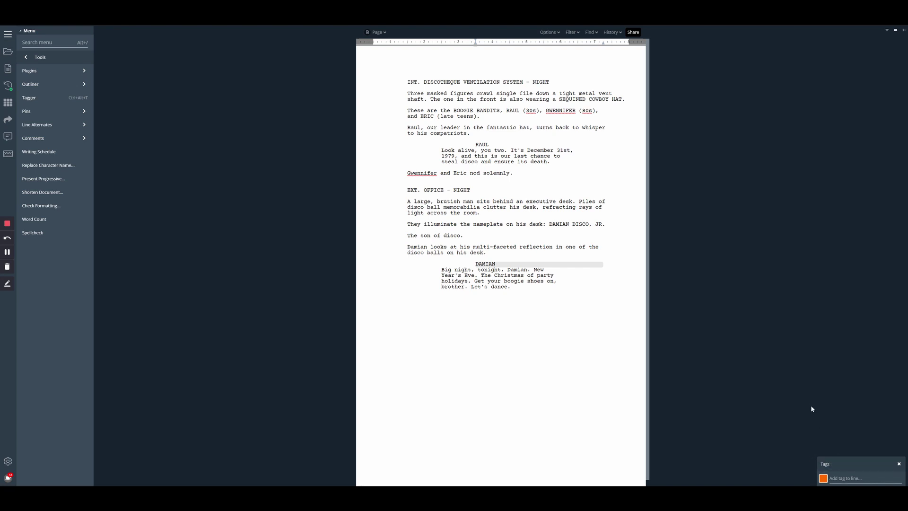
left_click(865, 465)
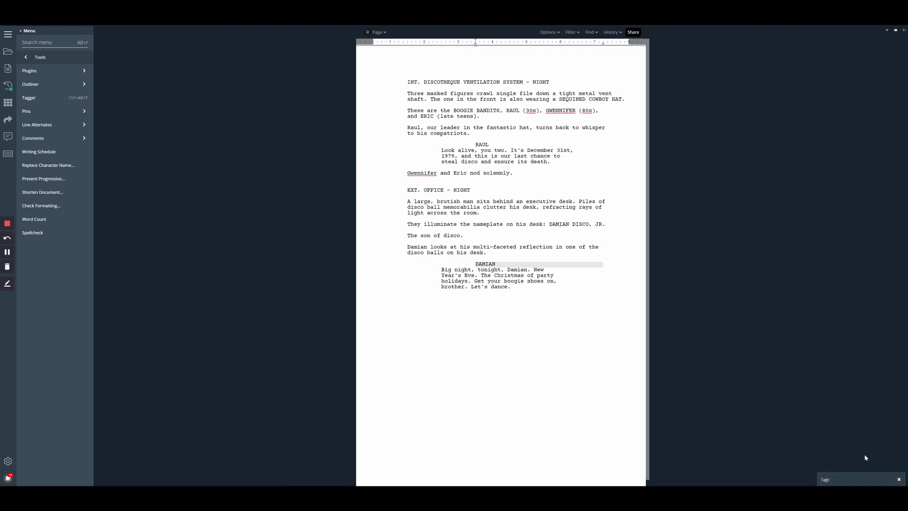
left_click(867, 480)
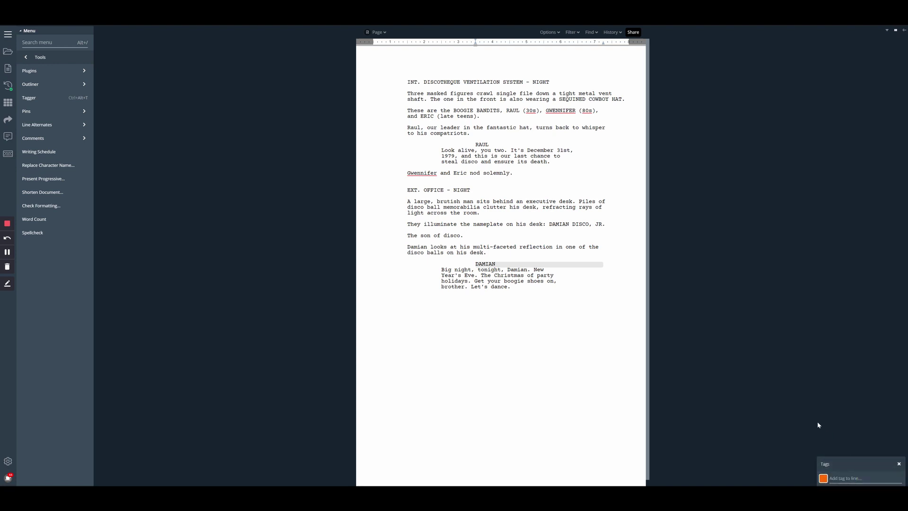
Step: Create a yellow 'Interior Locations' tag on the DAMIAN line
left_click(865, 478)
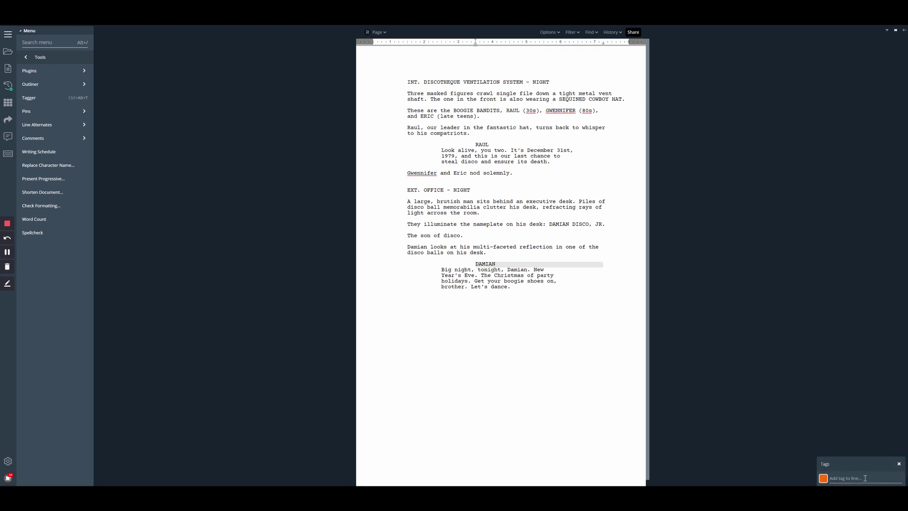
type("Cnterior Location")
type("s")
left_click(823, 480)
left_click(799, 449)
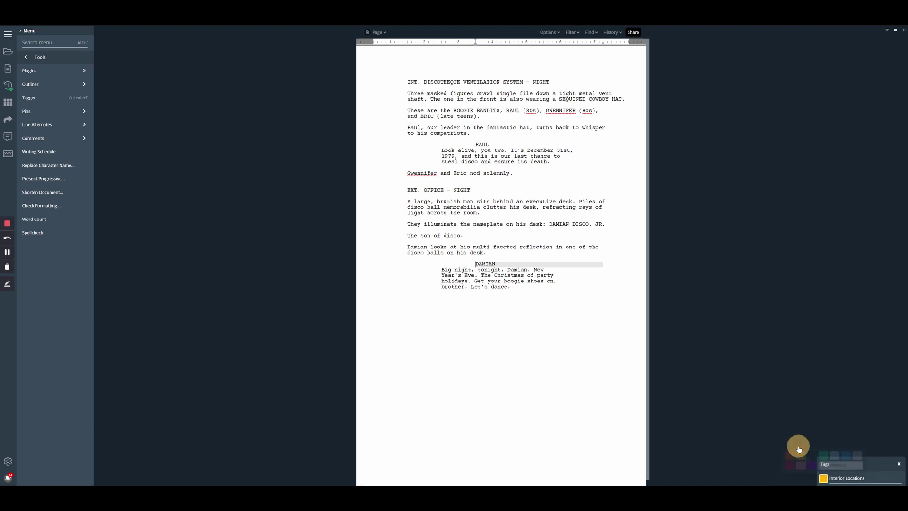
left_click(881, 478)
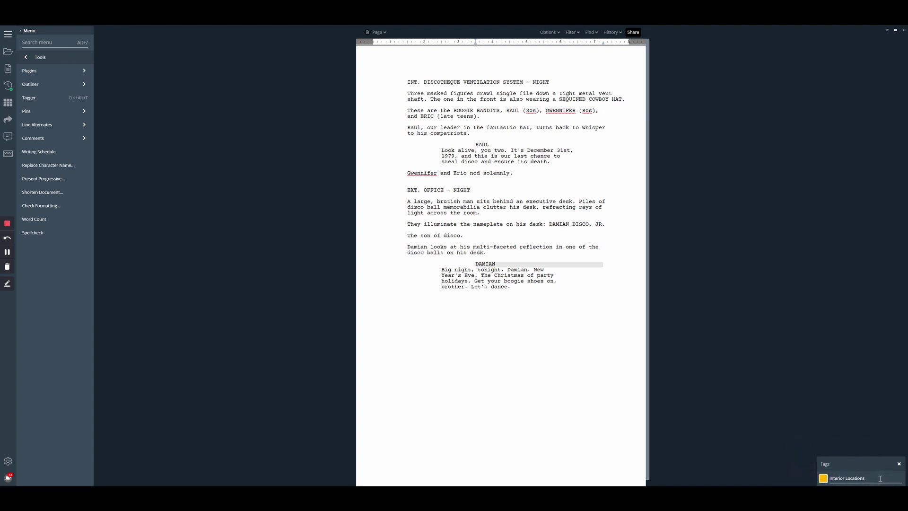
key("Return")
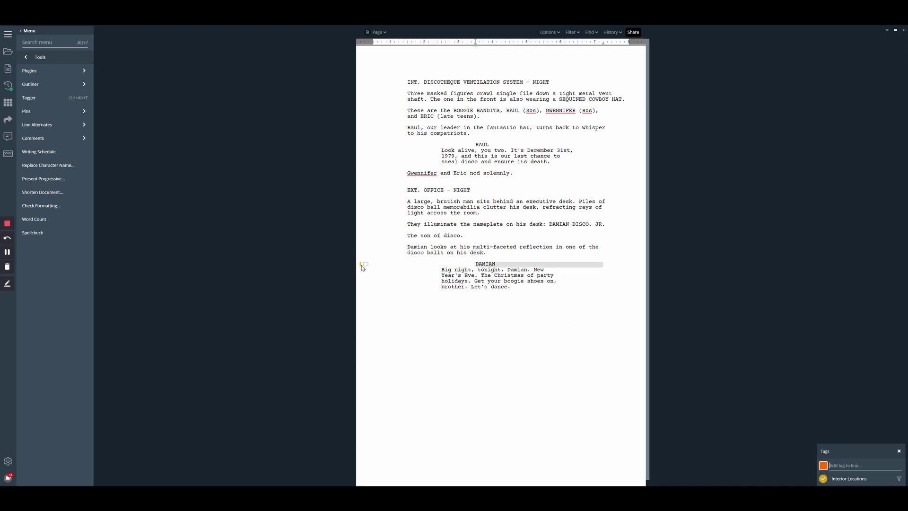
Step: Move the tag from the DAMIAN line onto the INT. DISCOTHEQUE scene heading
left_click(823, 479)
left_click(408, 82)
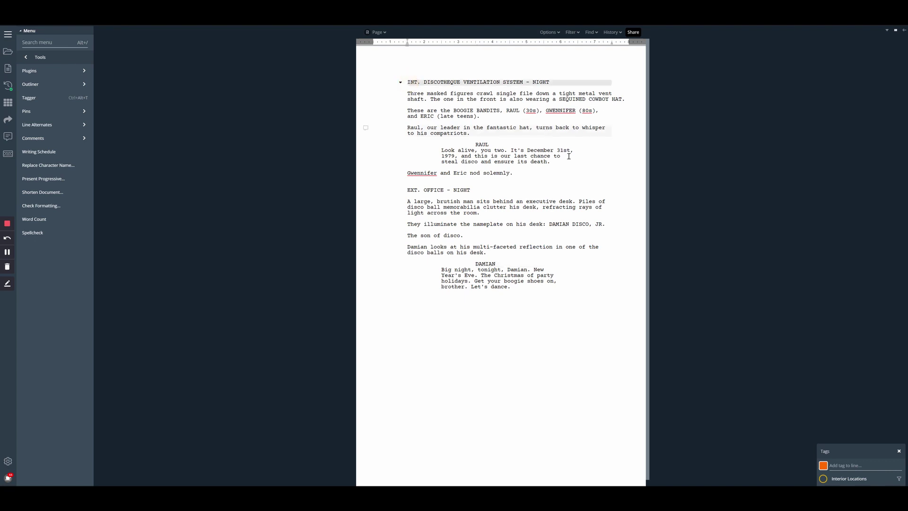
left_click(824, 478)
Step: Change the Interior Locations tag's colour to purple
left_click(891, 479)
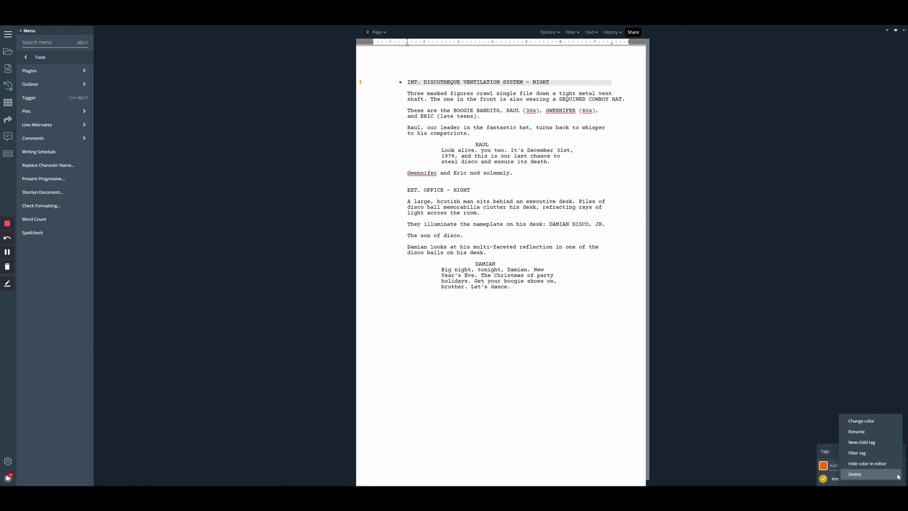
left_click(875, 421)
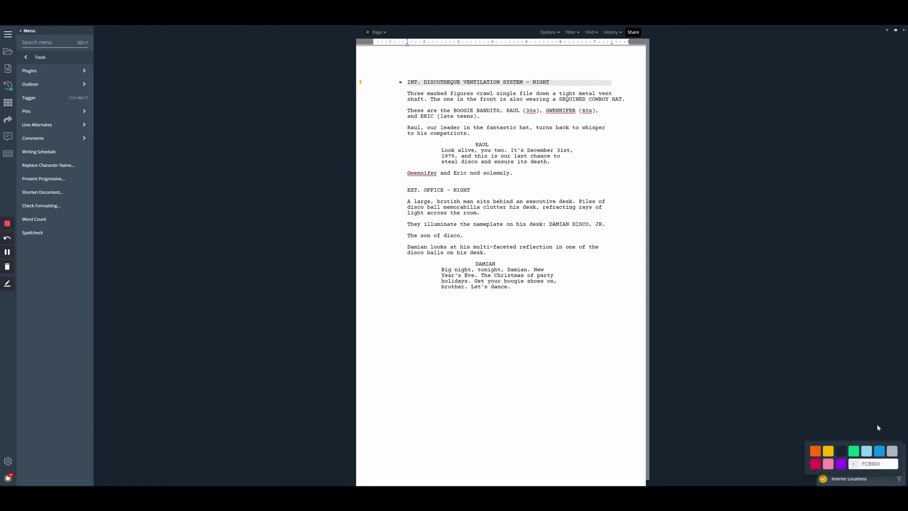
left_click(843, 465)
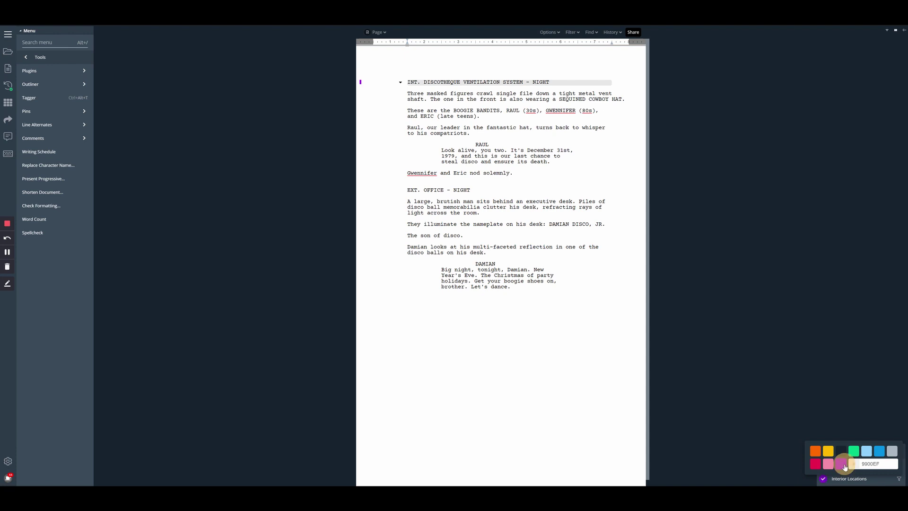
Step: Rename the tag to 'Interior' by deleting 'Locations'
left_click(888, 480)
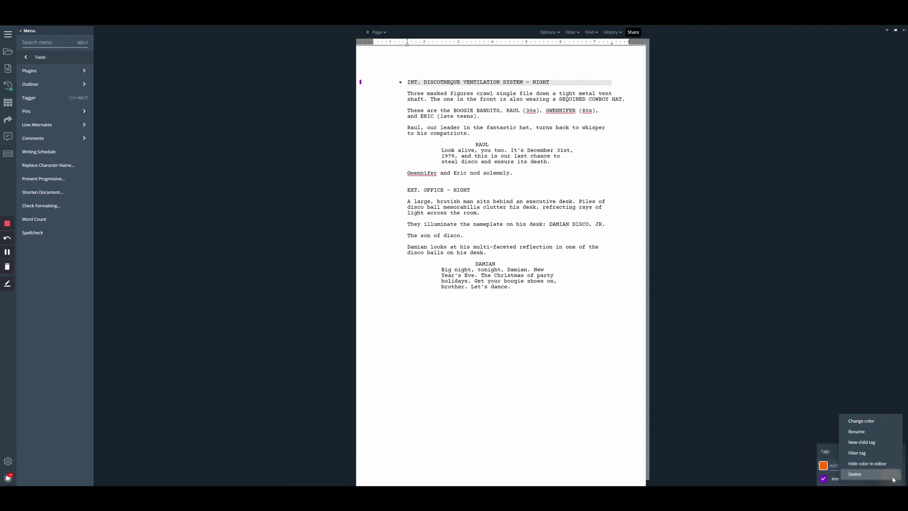
left_click(885, 432)
double_click(858, 479)
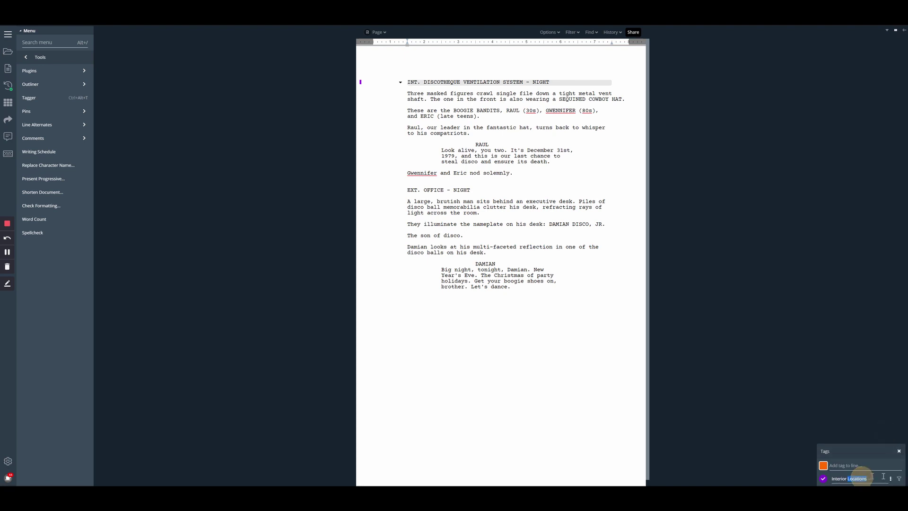
key("BackSpace")
key("Return")
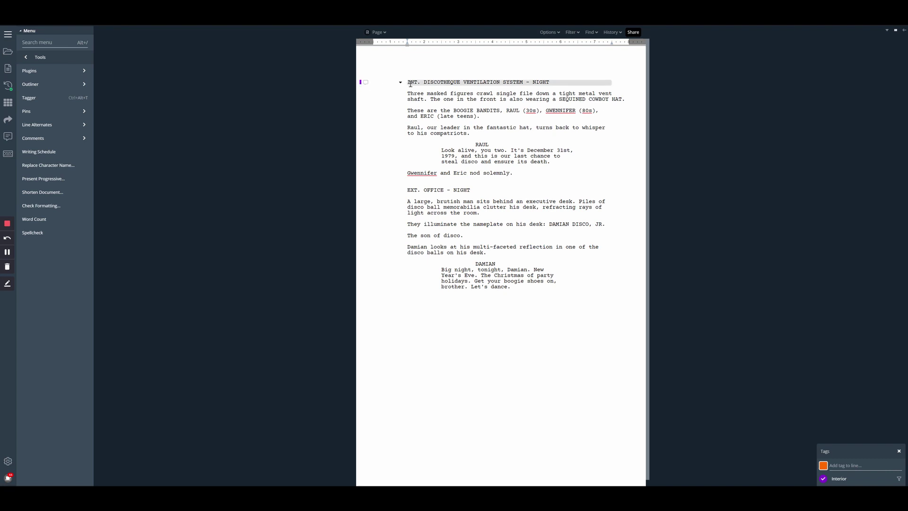
Step: Select 'SEQUINED COWBOY HAT' and apply a new green 'Props' tag to it
left_click(898, 451)
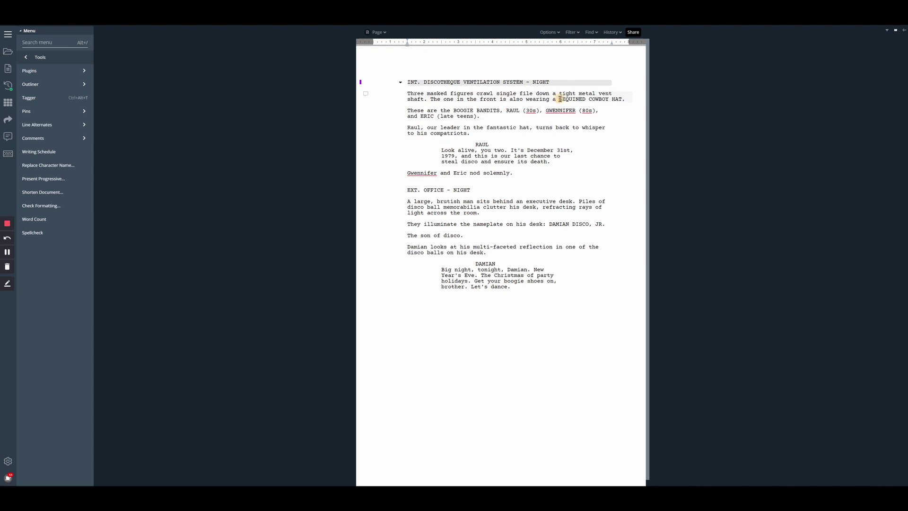
left_click_drag(559, 99, 622, 99)
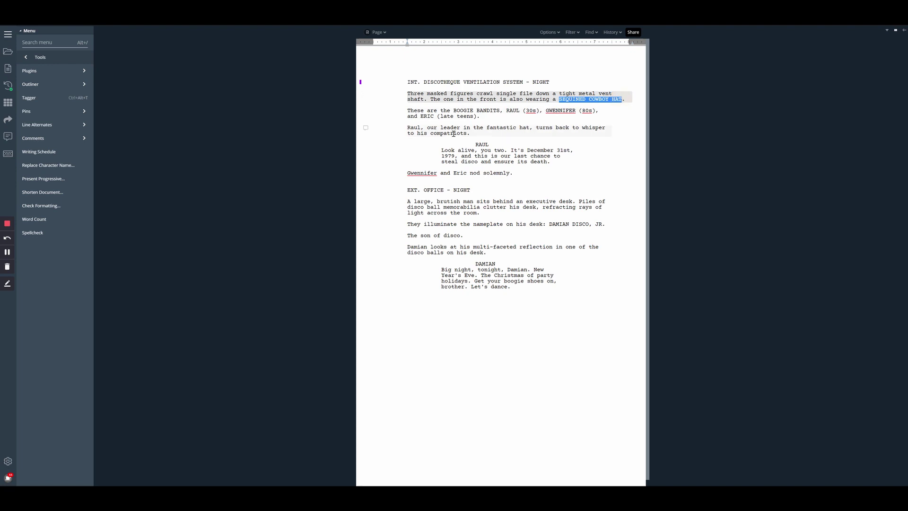
key("ctrl+alt+t")
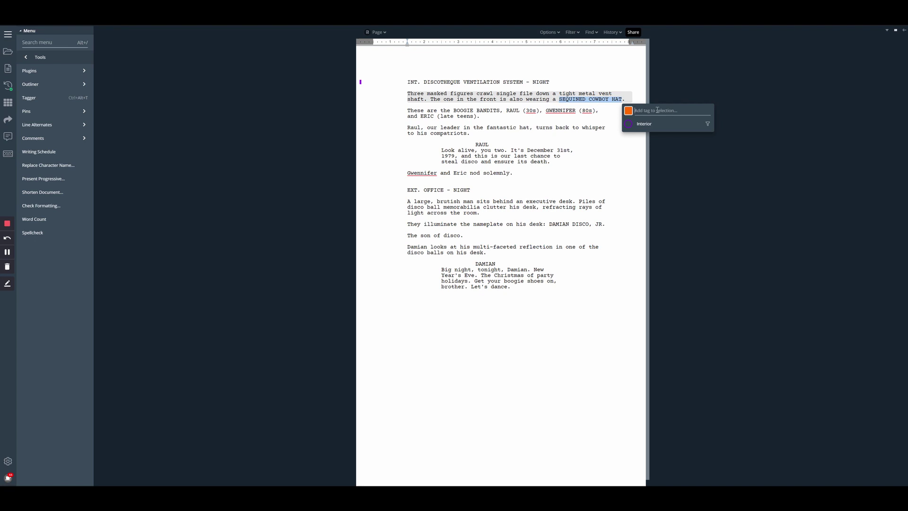
type("Props")
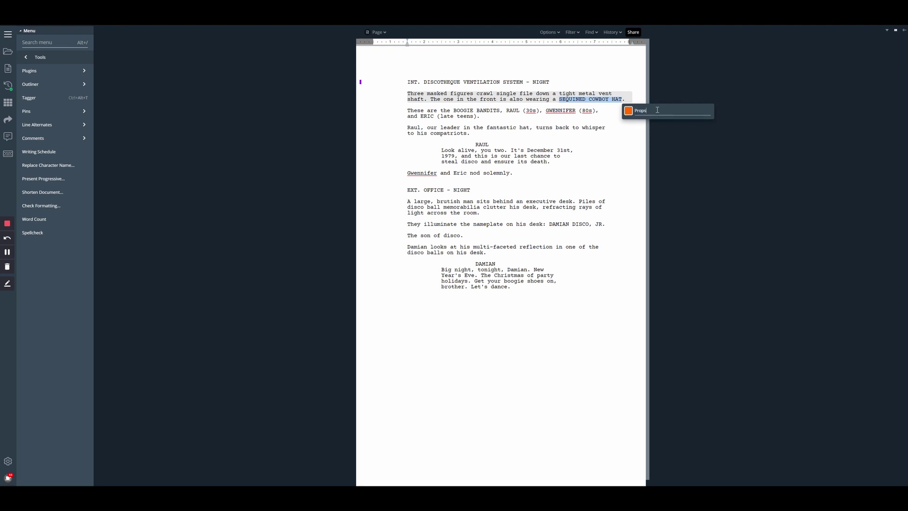
left_click(629, 111)
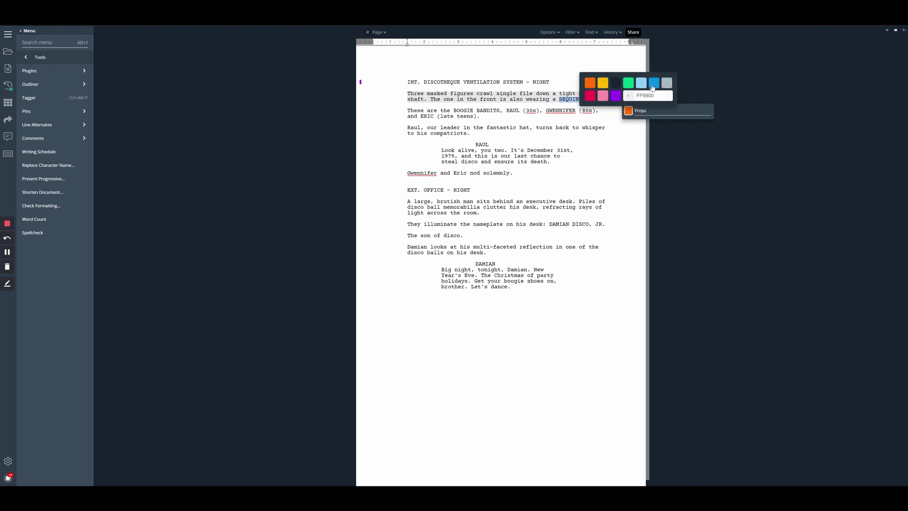
left_click(628, 82)
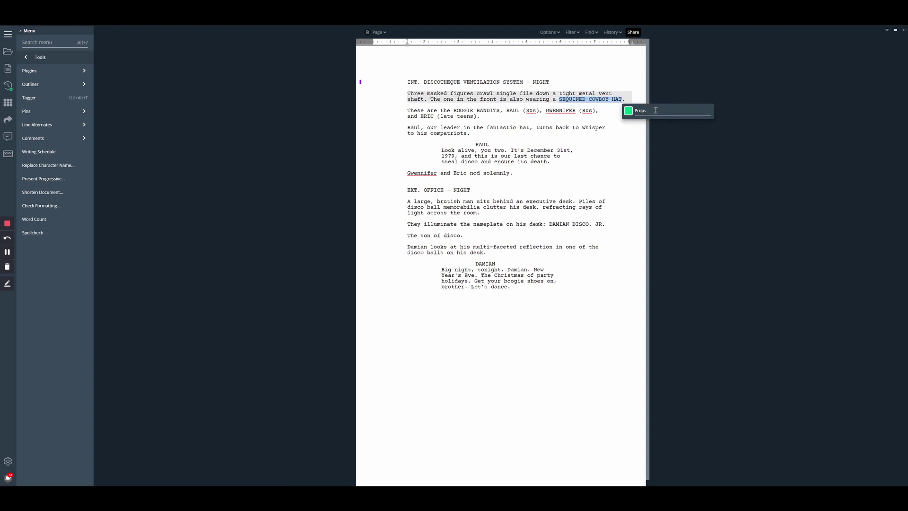
key("Return")
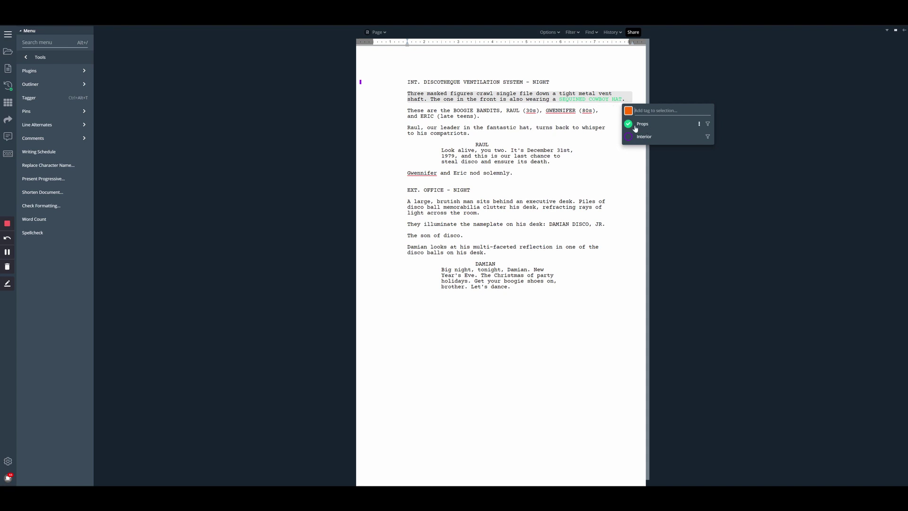
Step: Filter the script to Props lines, then Interior lines, clearing each filter afterwards
left_click(682, 130)
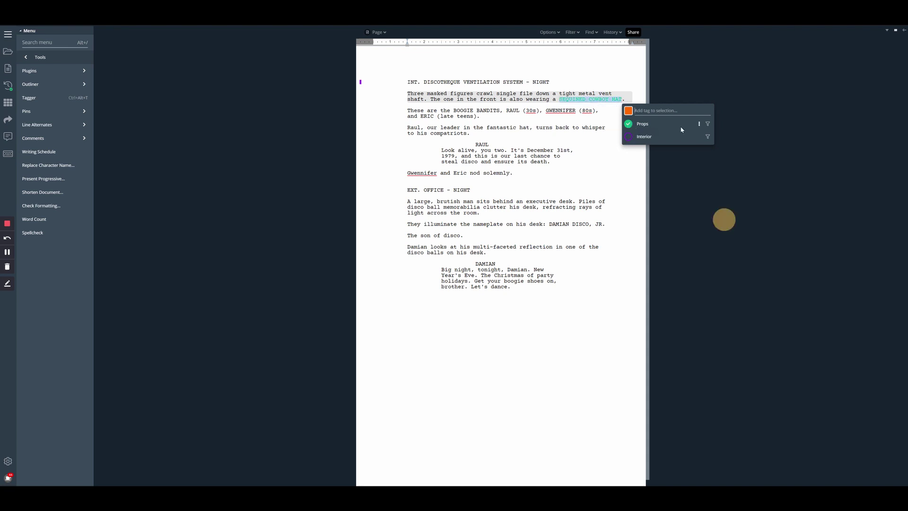
left_click(709, 125)
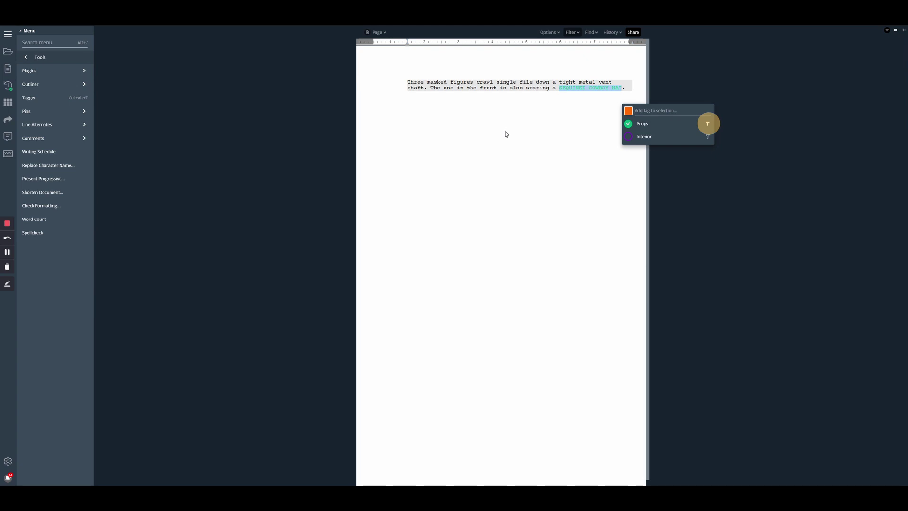
left_click(708, 126)
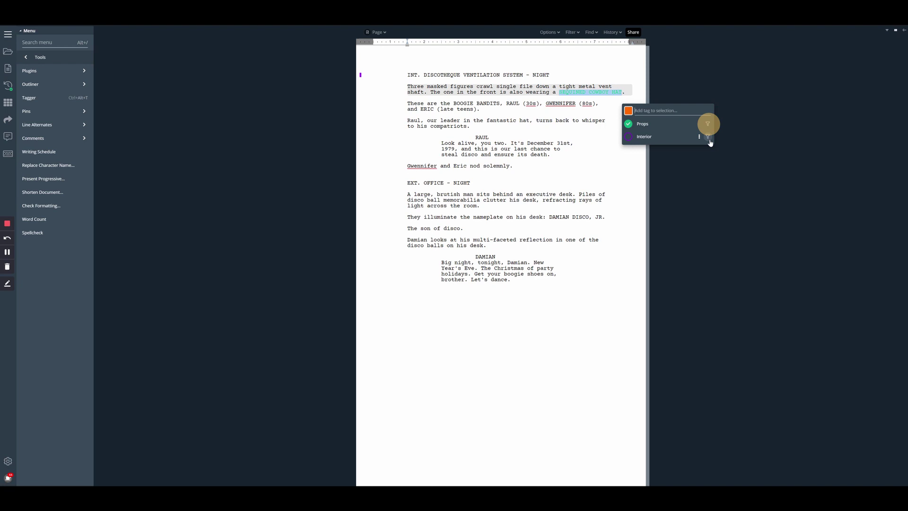
left_click(709, 141)
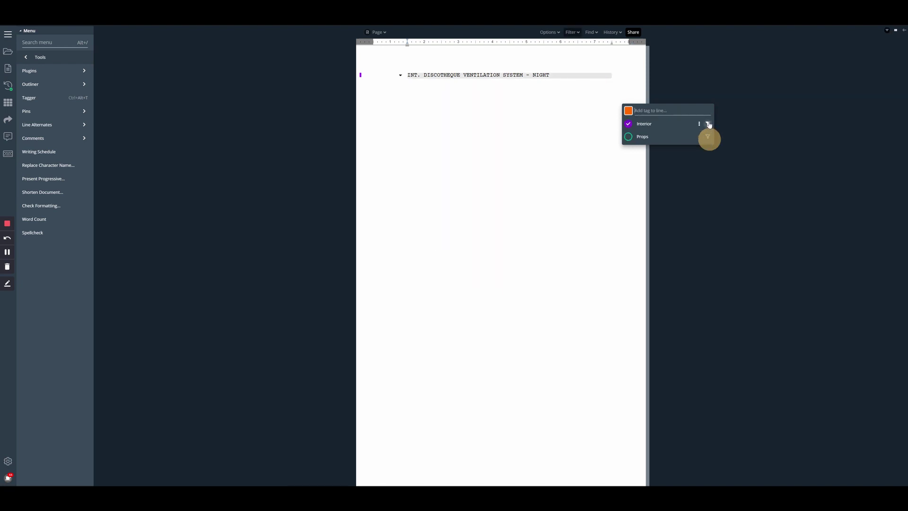
left_click(710, 124)
left_click(854, 352)
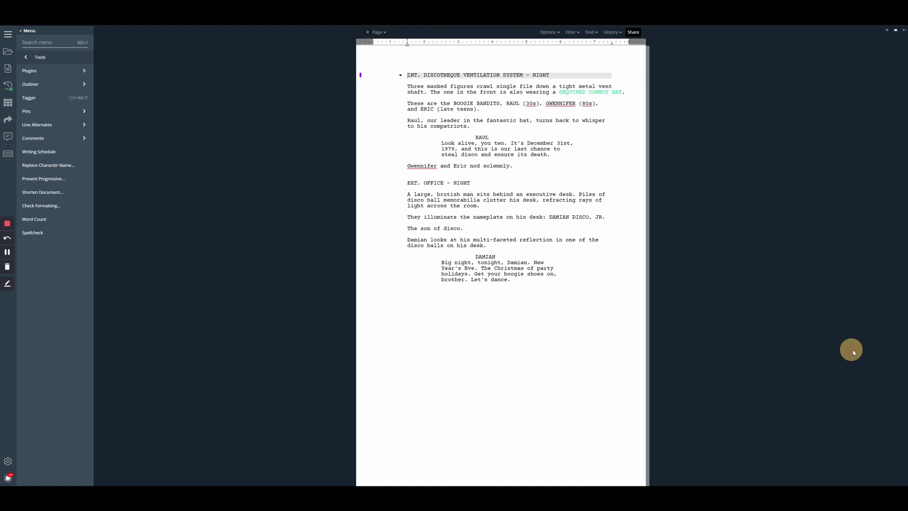